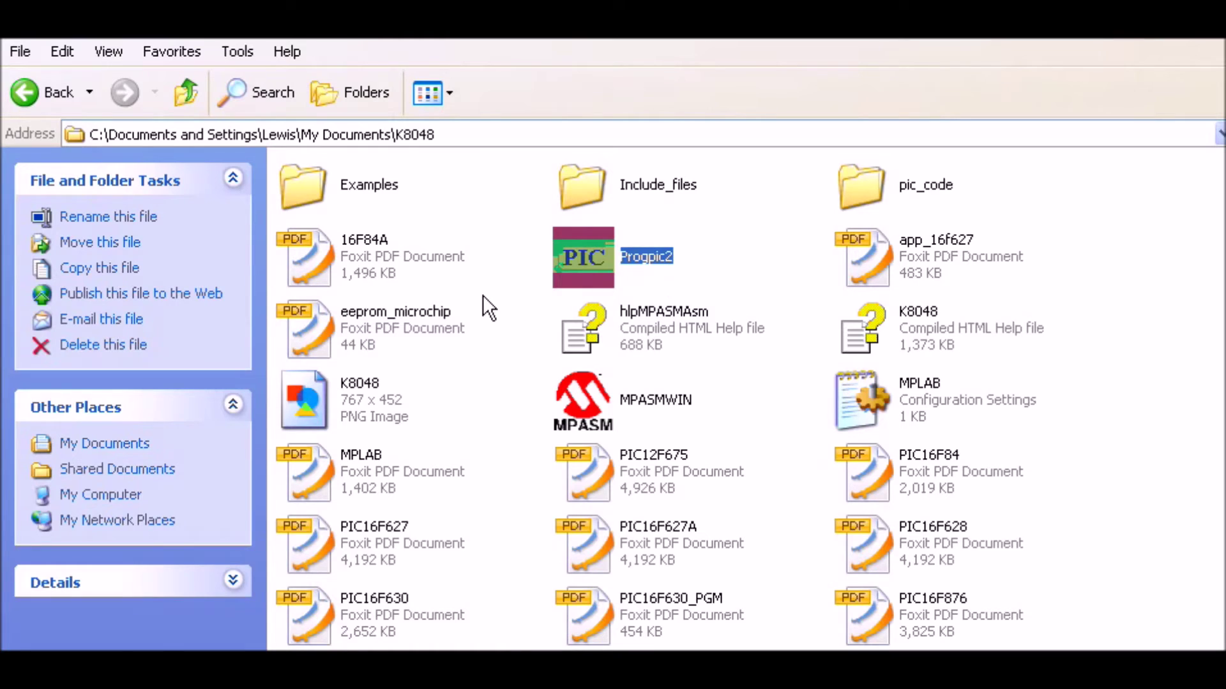
Launch Progpic2 from the K8048 folder and check the available serial ports, leaving COM4 selected
double_click(587, 258)
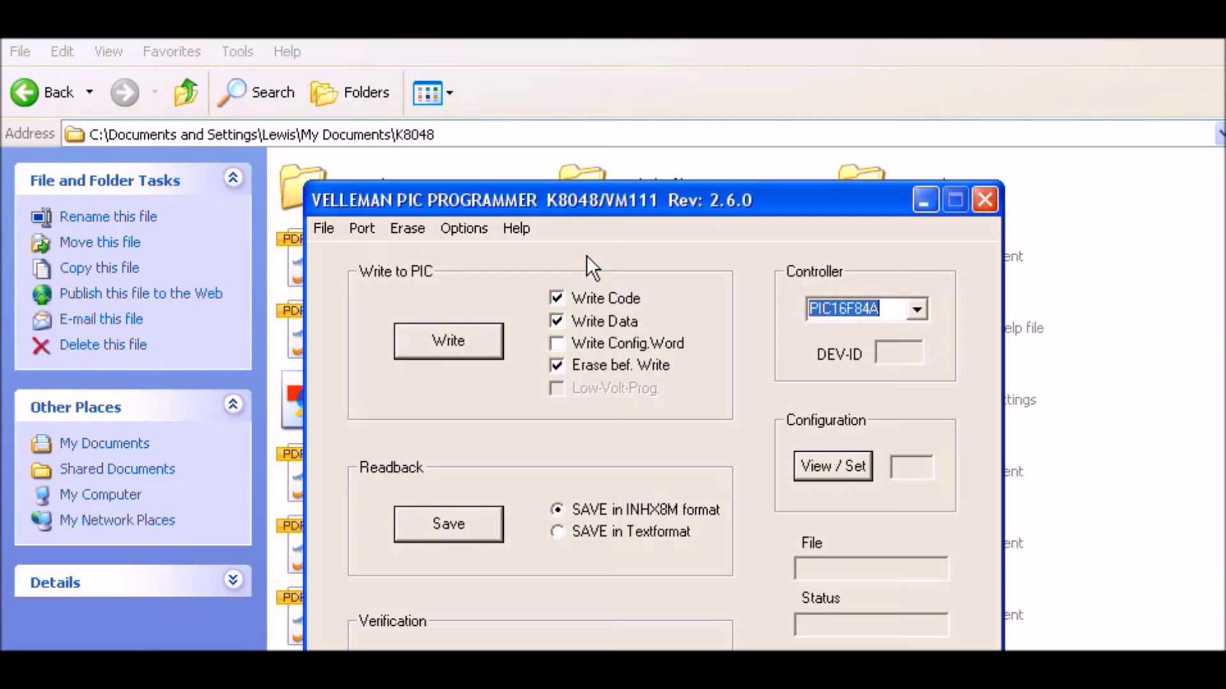
click(365, 228)
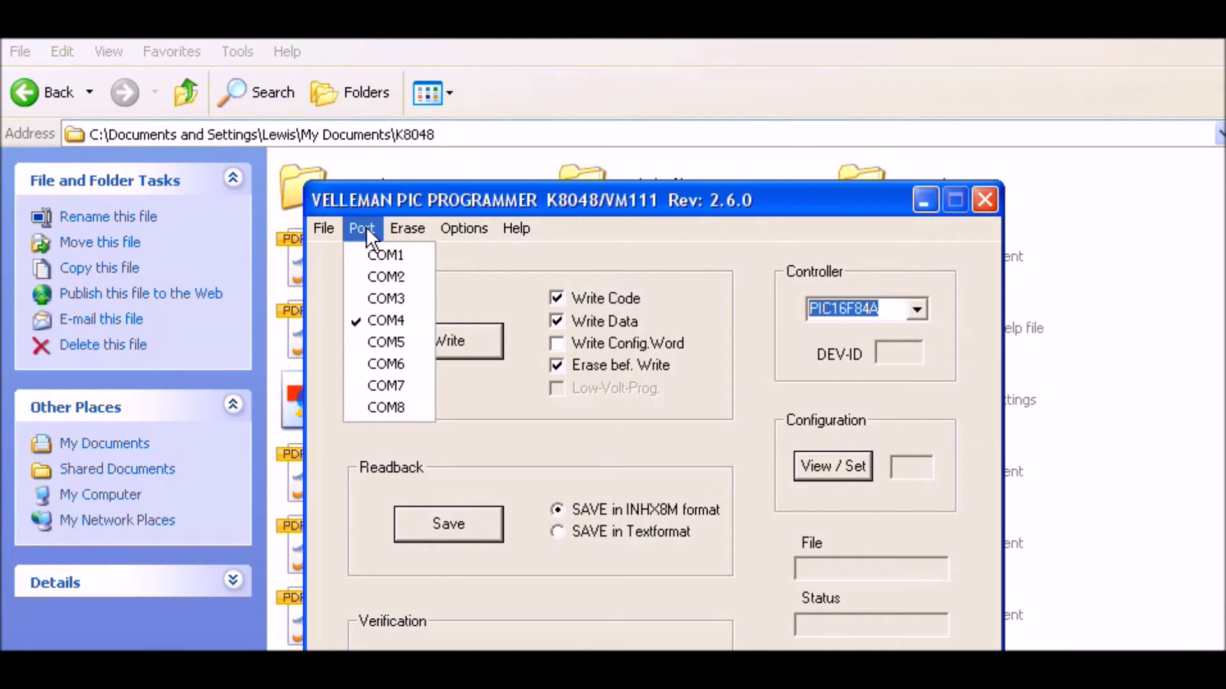
click(366, 227)
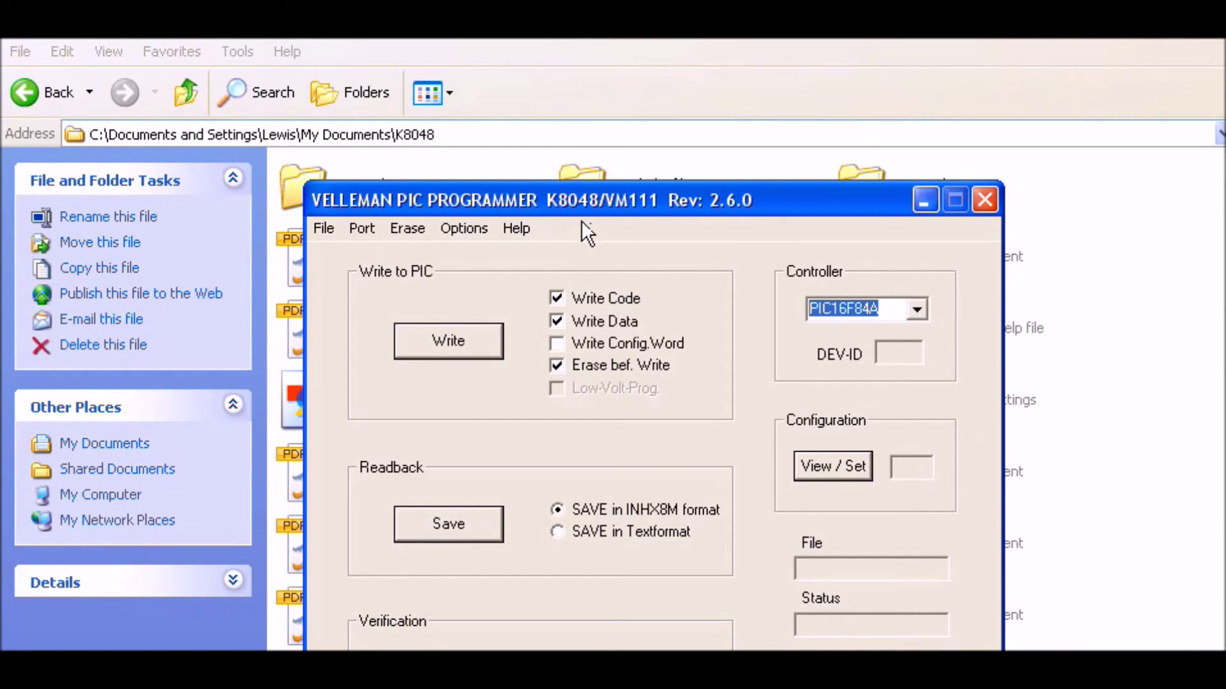
Open F84count.HEX as an INHX8M HEX file in the programmer
click(321, 229)
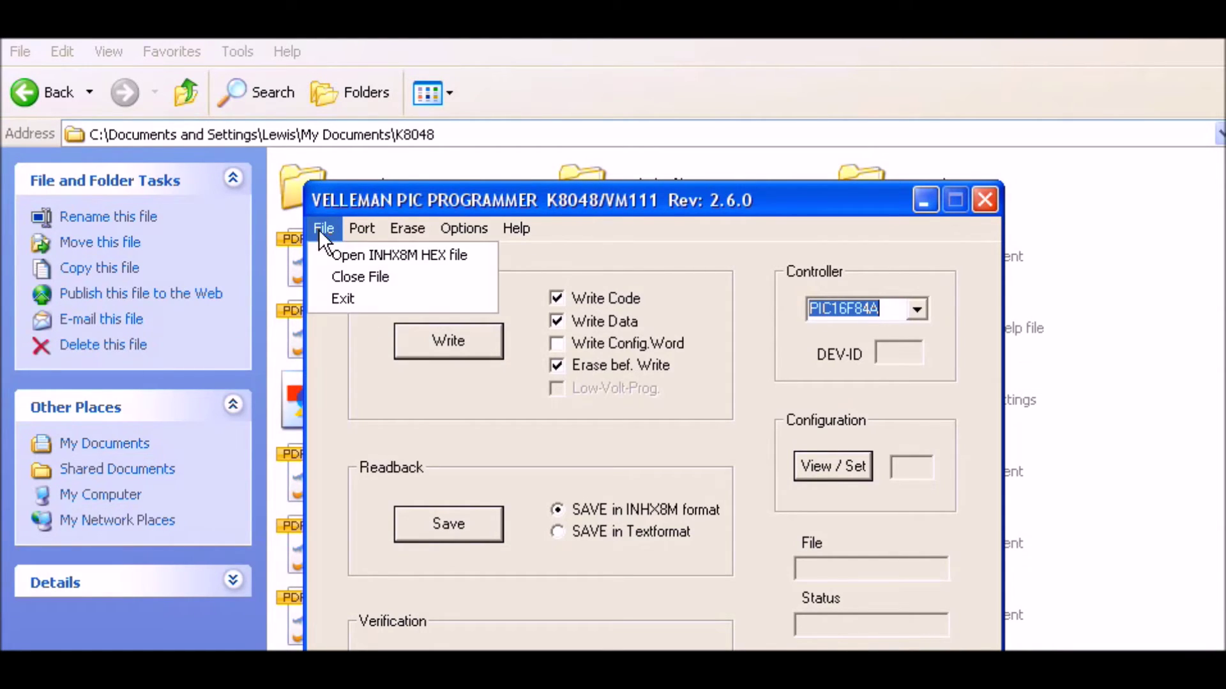
click(329, 250)
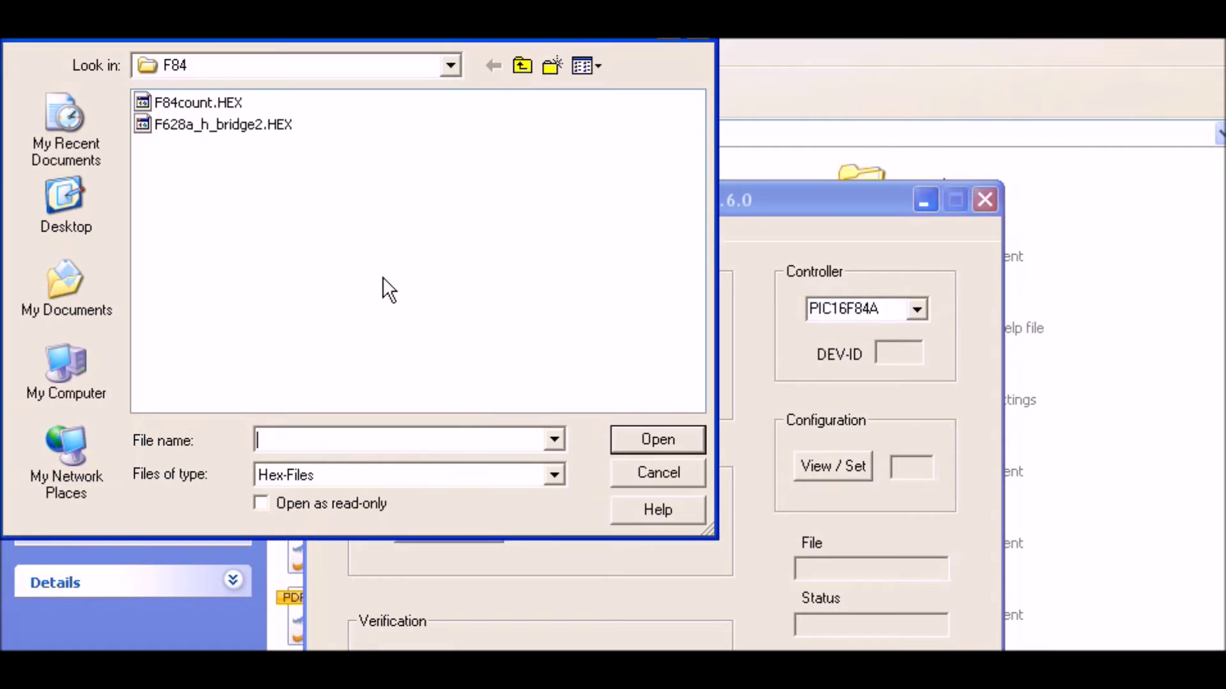
click(172, 102)
click(657, 440)
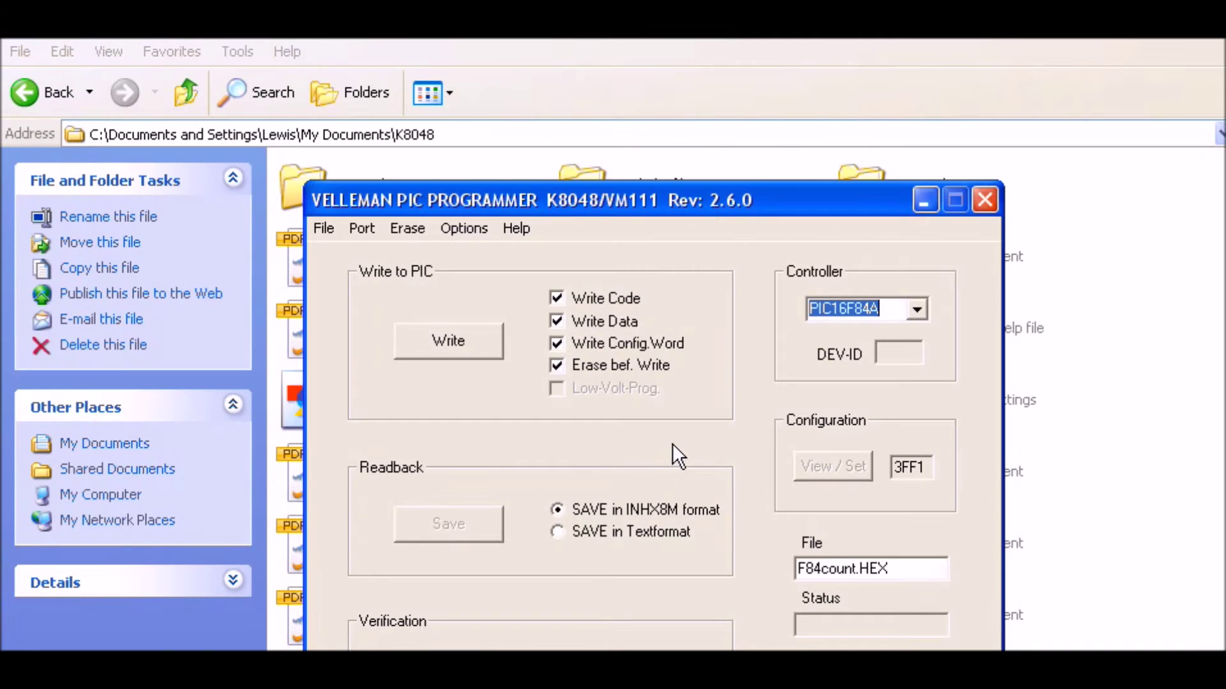
Try writing to the PIC, dismiss the COM-Init-Error, and go to My Computer
click(431, 351)
click(646, 538)
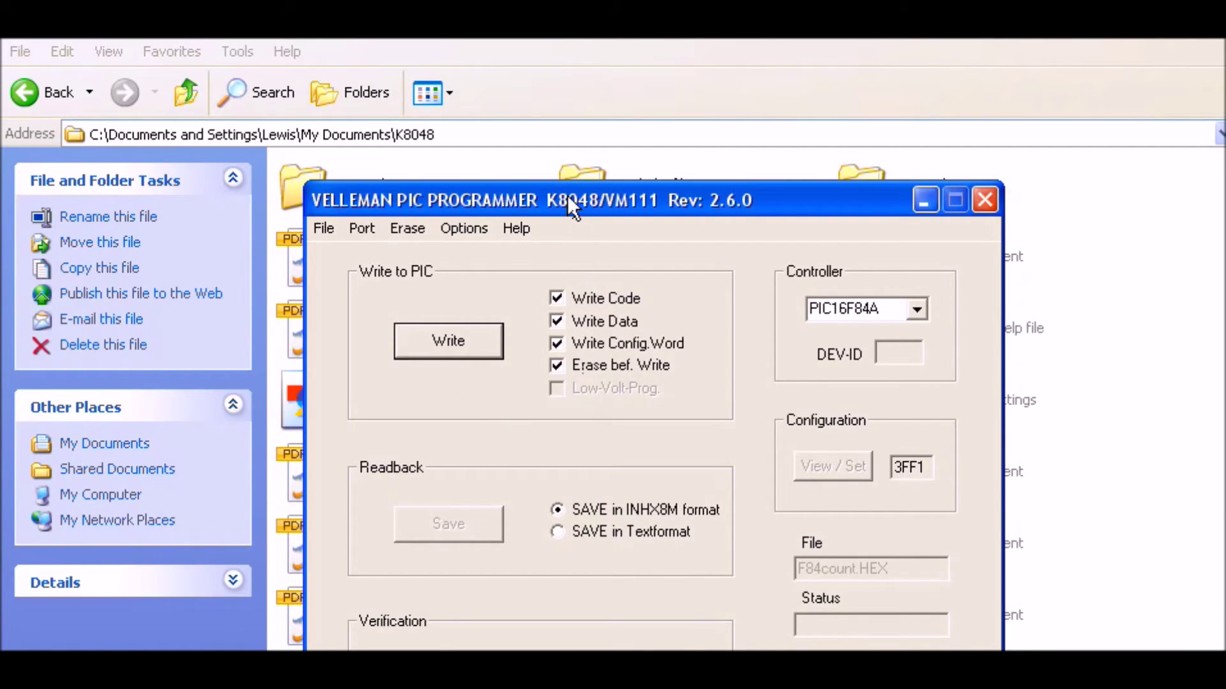
drag(568, 200, 549, 82)
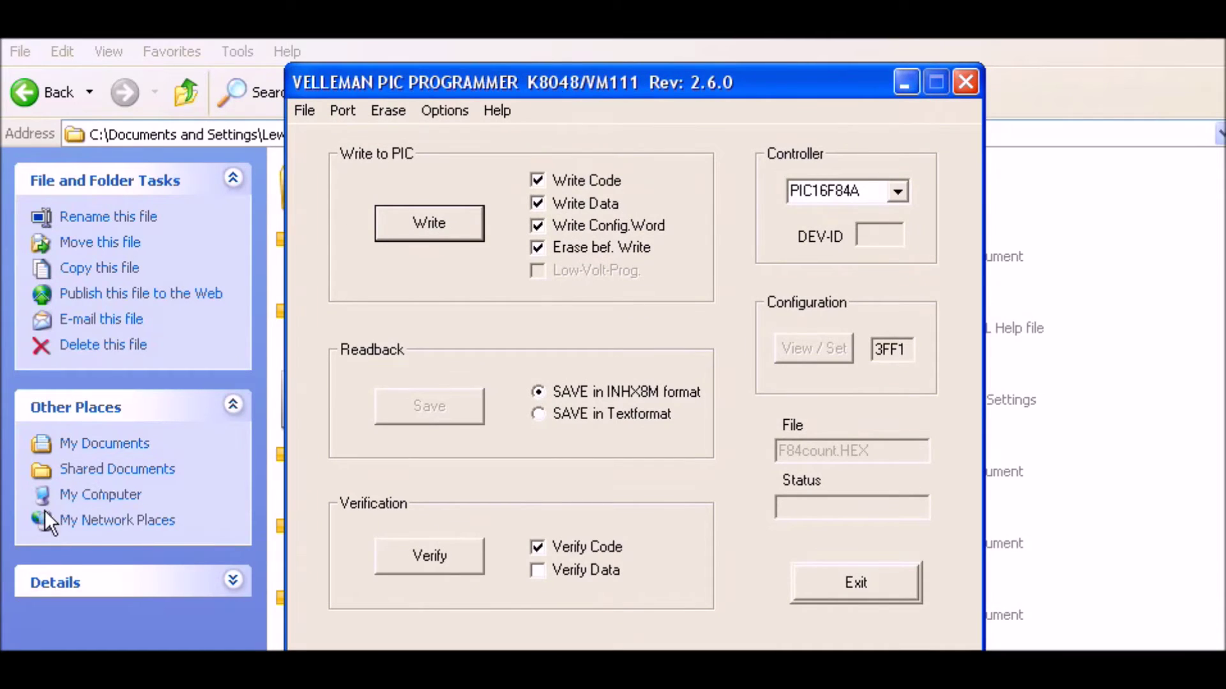
click(119, 495)
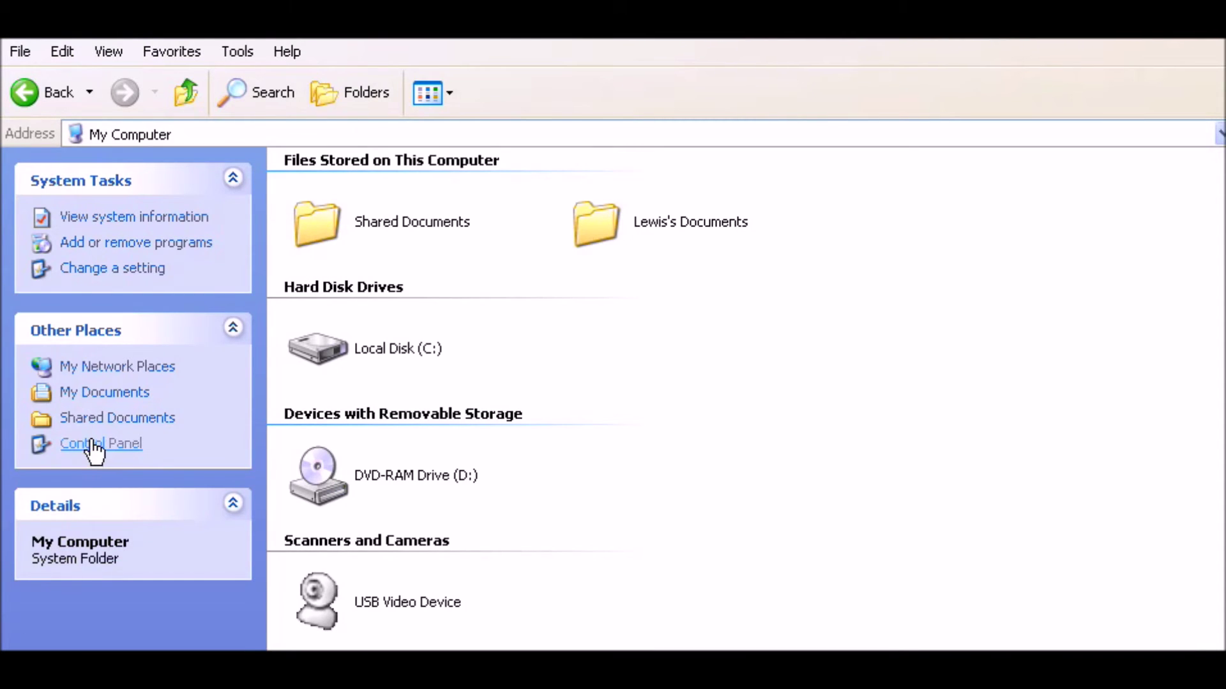
In Device Manager's Ports (COM & LPT), confirm the Prolific USB-to-Serial adapter is on COM5
click(95, 445)
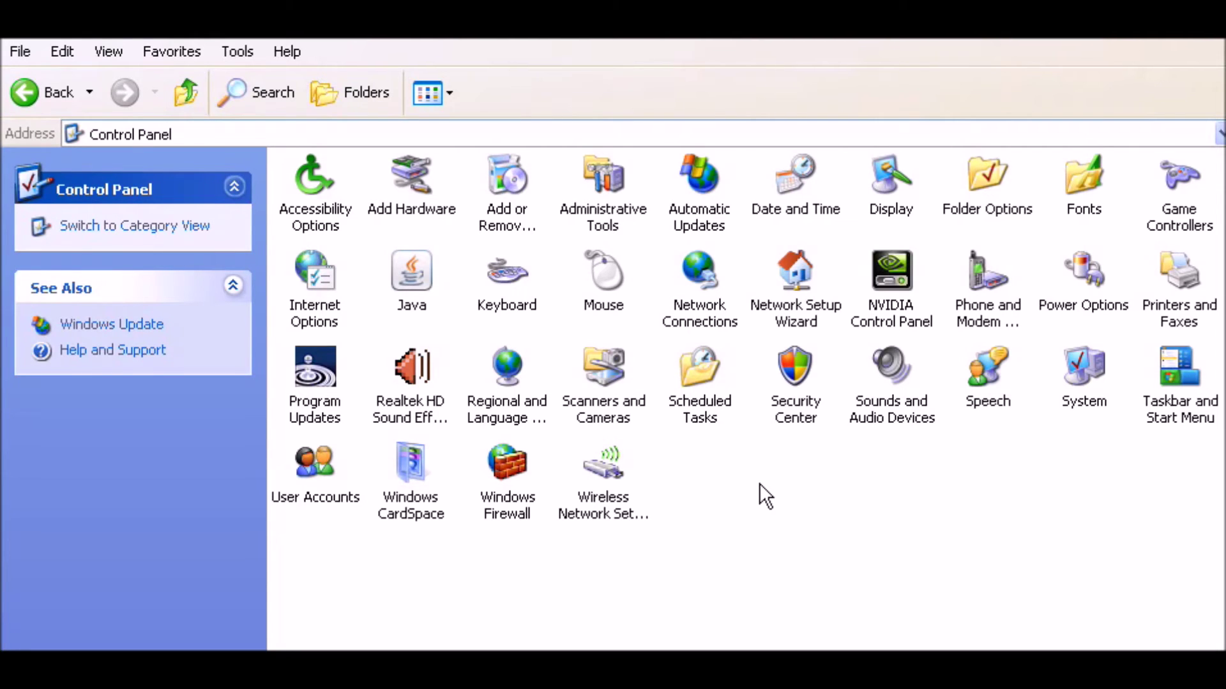
double_click(1075, 378)
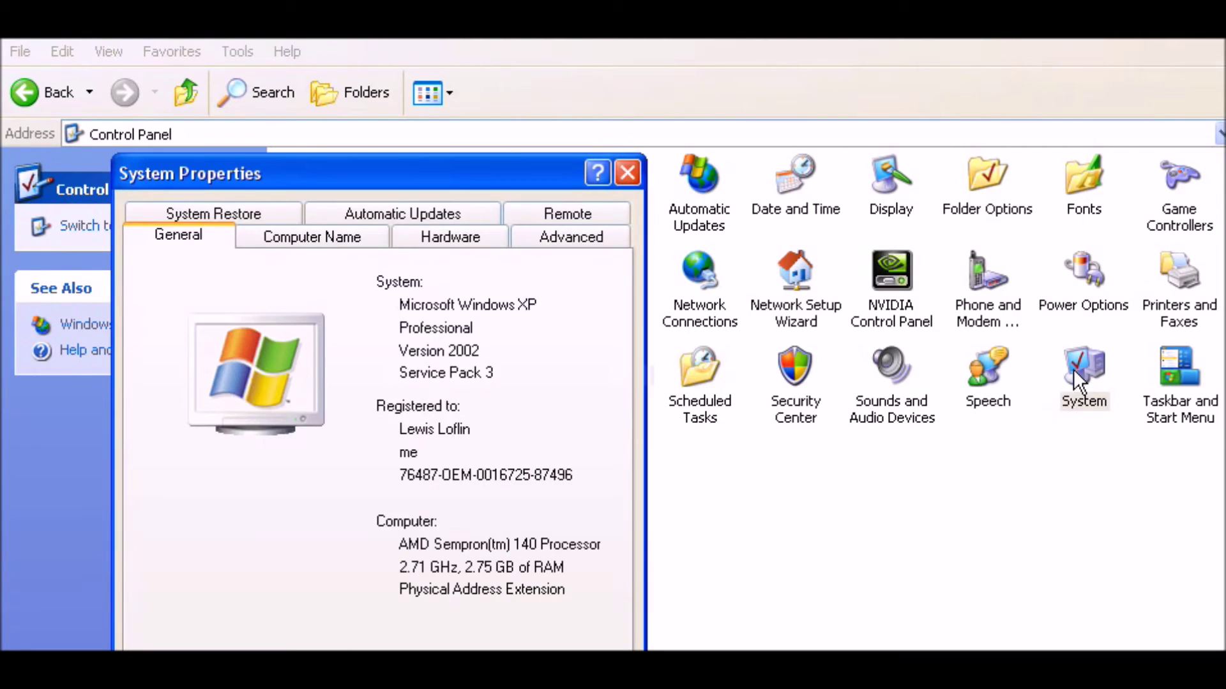
drag(372, 174, 388, 76)
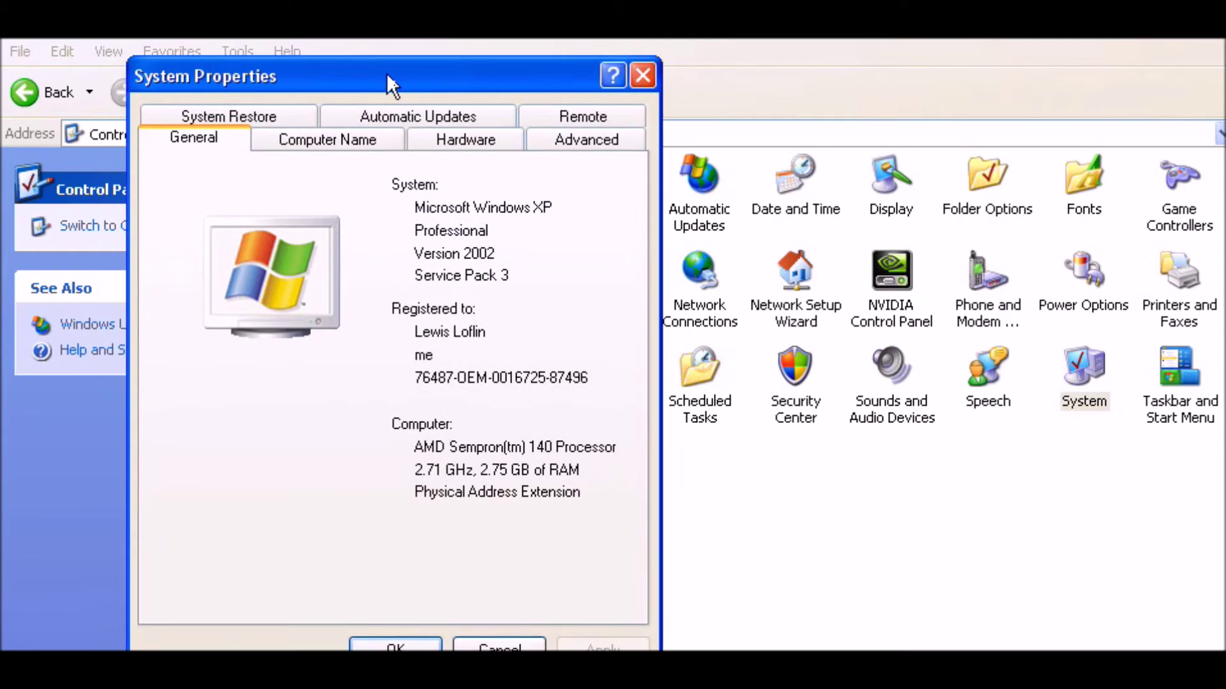
click(436, 142)
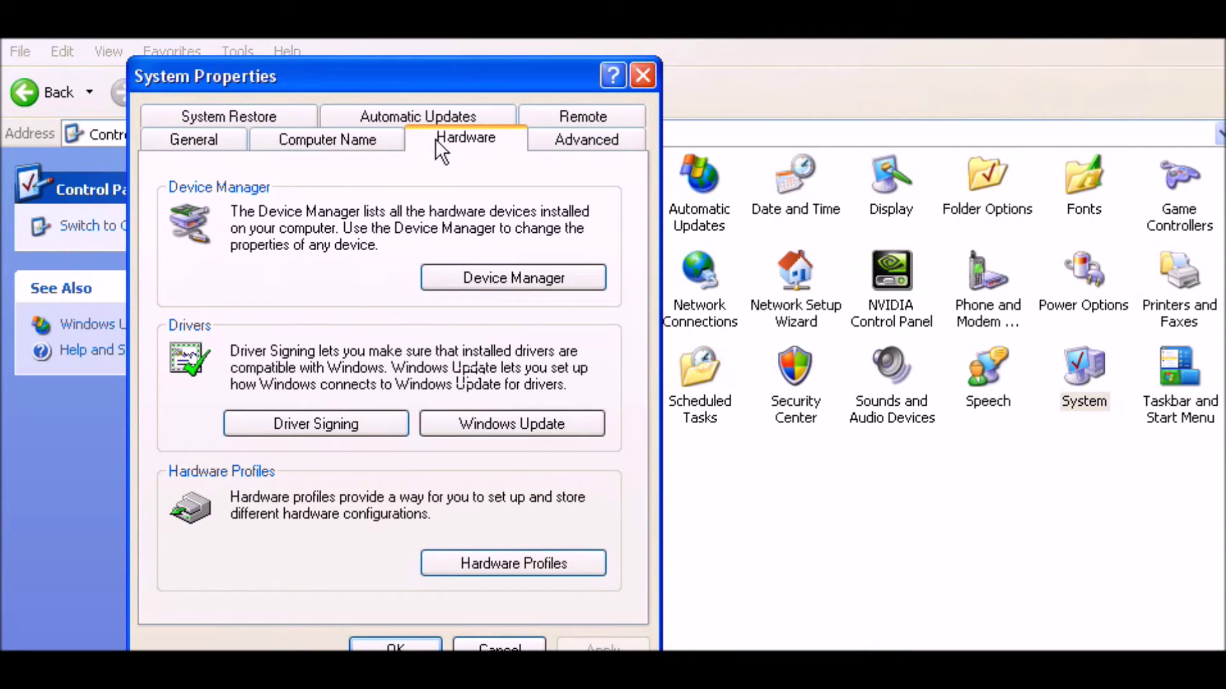
click(496, 281)
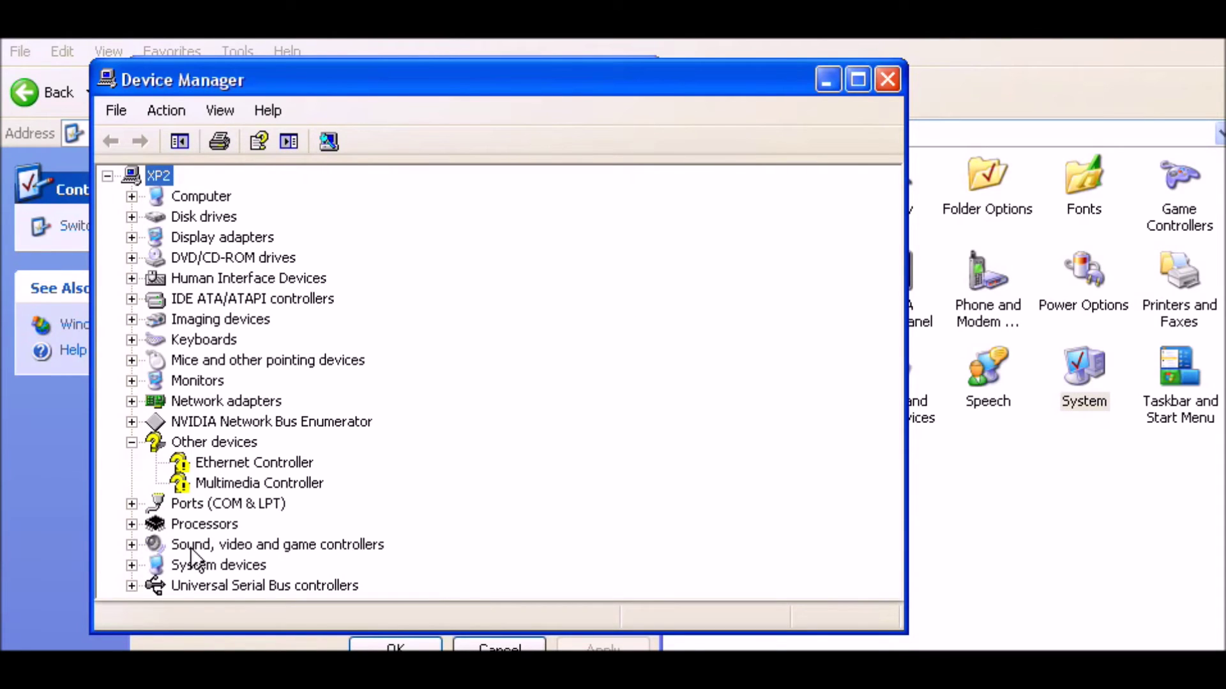
click(132, 503)
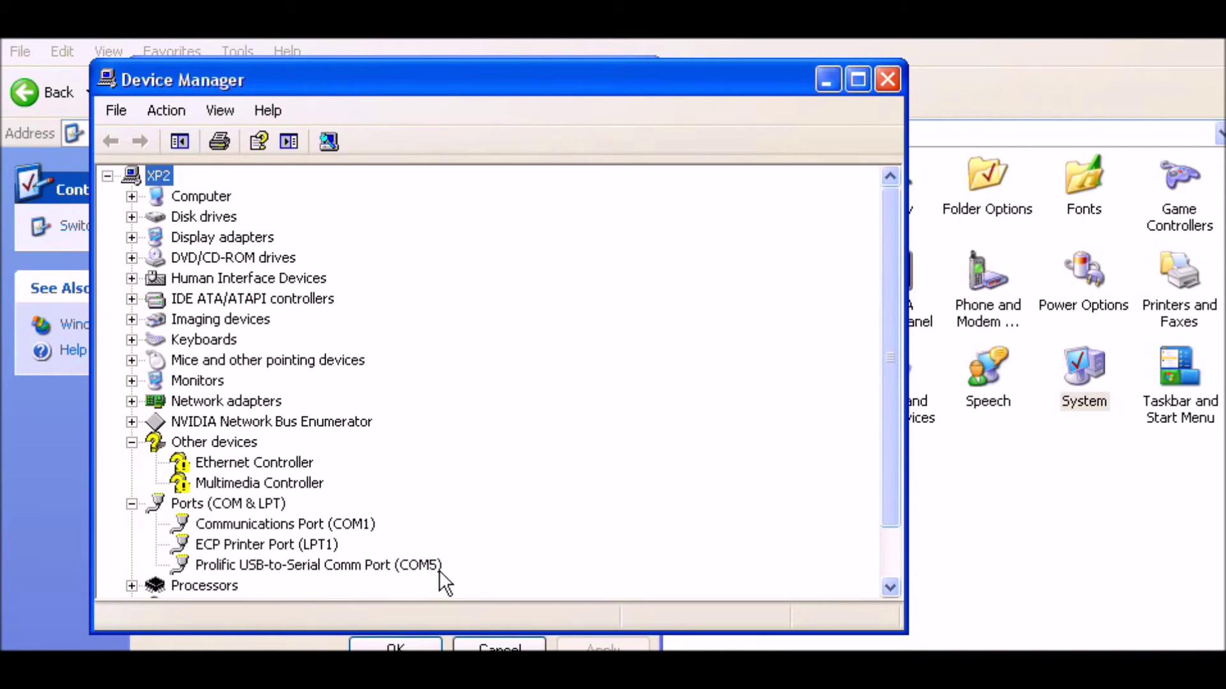
click(886, 81)
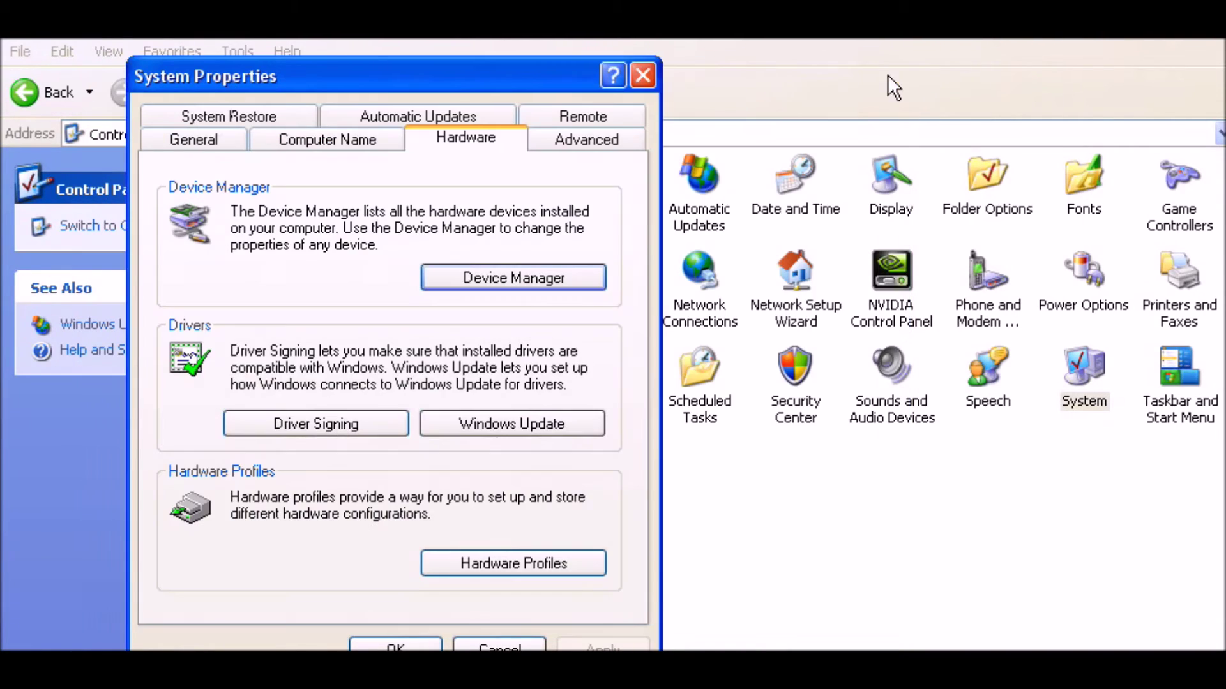
click(649, 76)
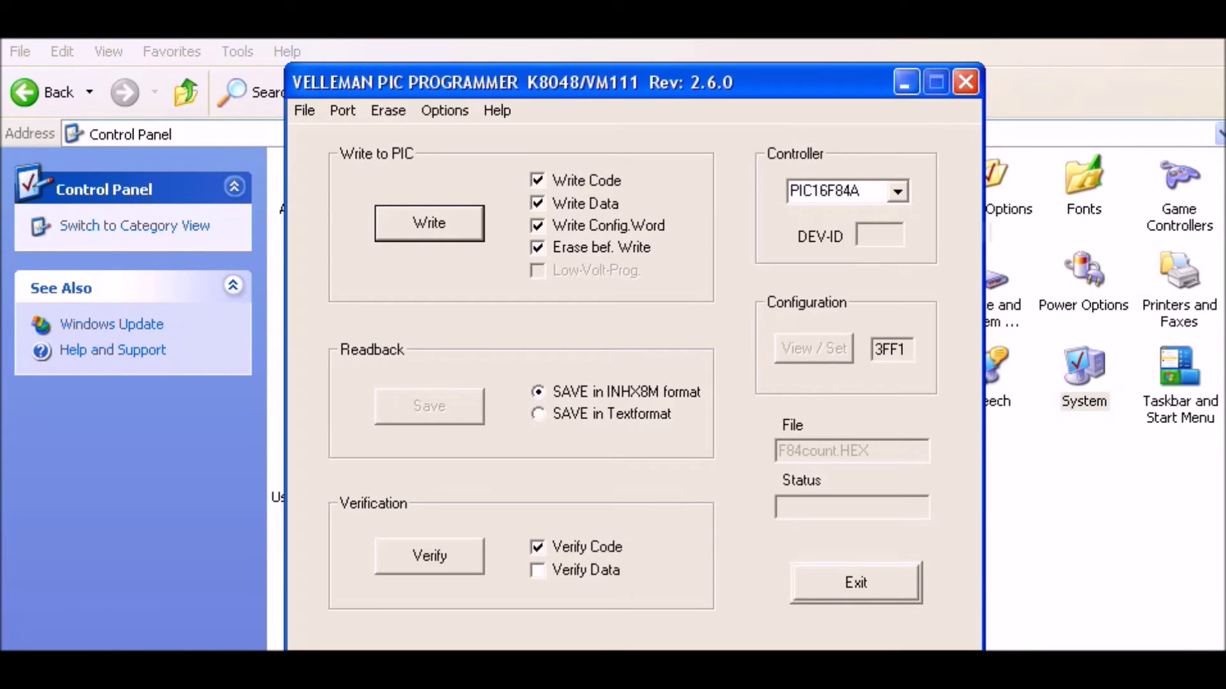
Switch the programmer's port to COM5, then close the programmer
click(342, 110)
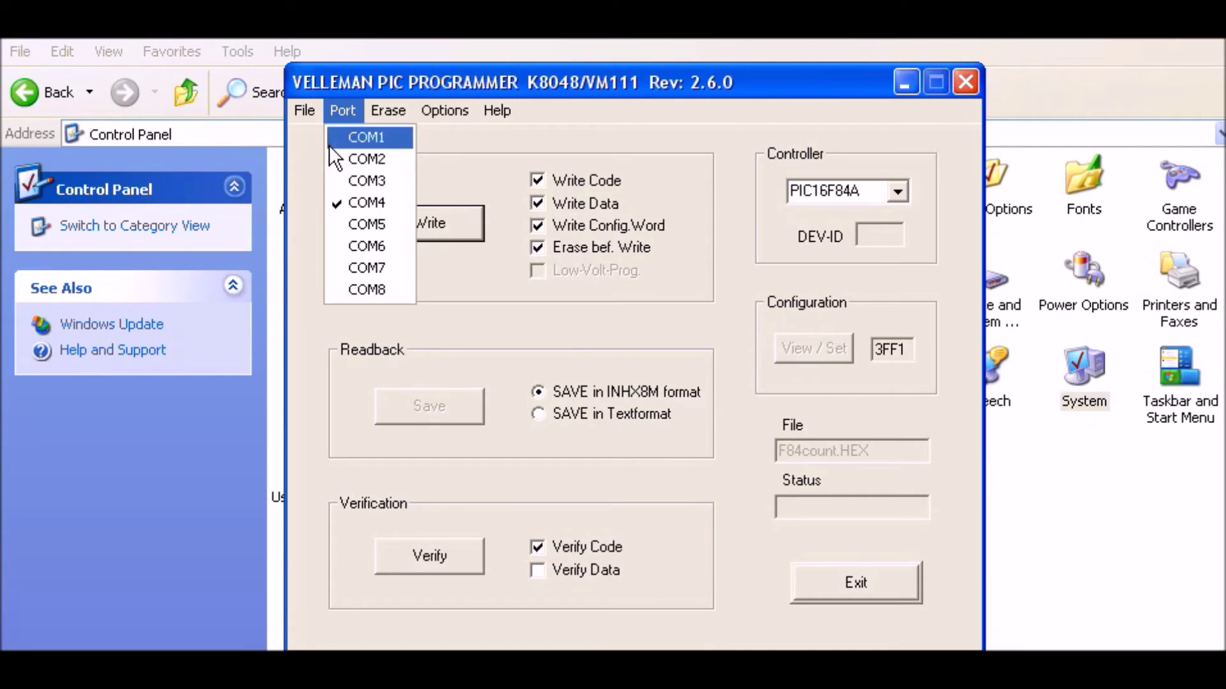
click(346, 219)
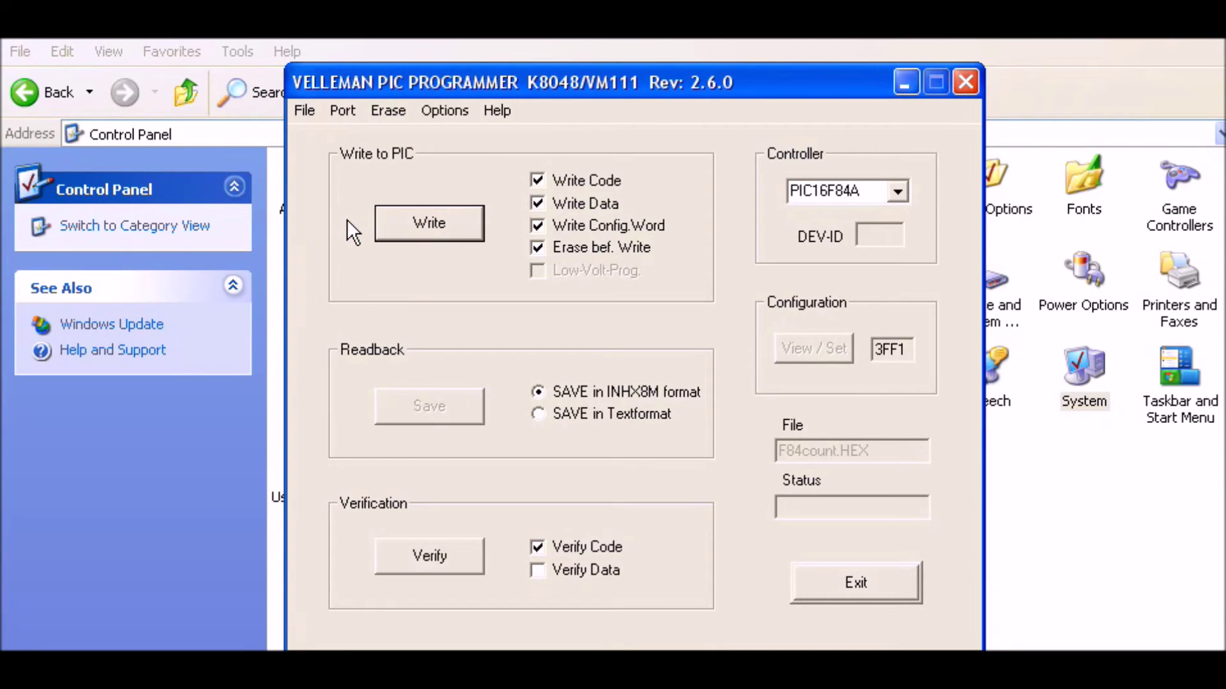
click(971, 75)
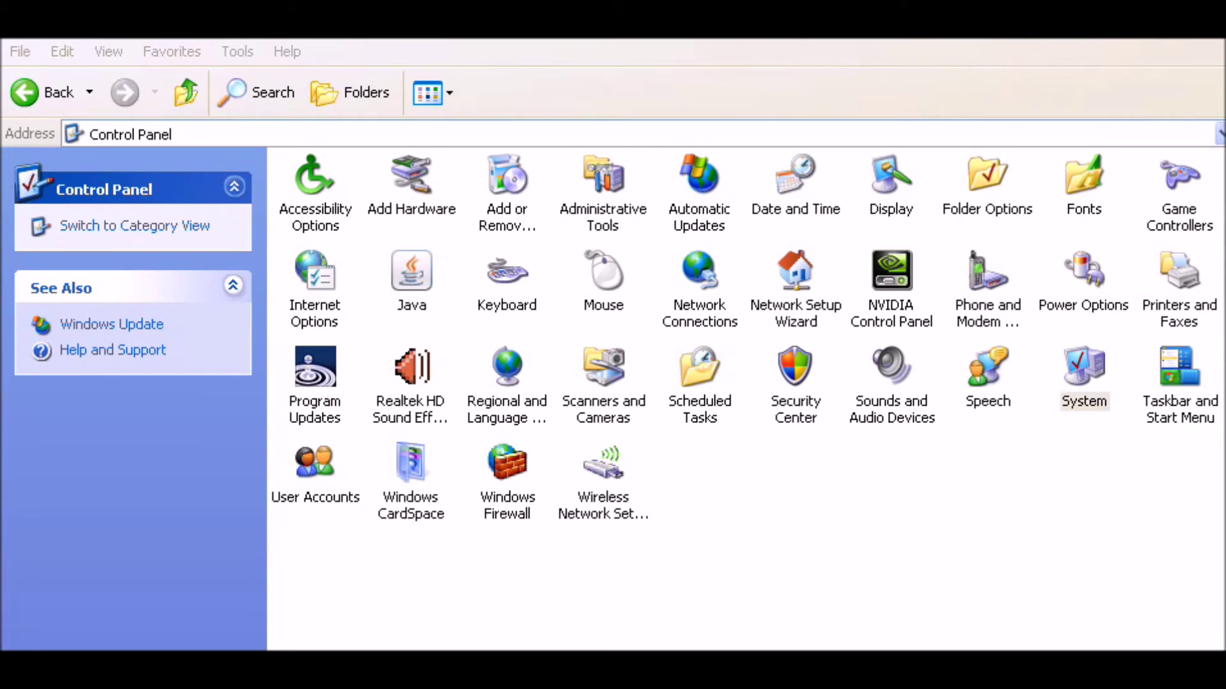
Relaunch Progpic2 from the K8048 folder, declining to reopen F84count.HEX
click(47, 86)
click(47, 86)
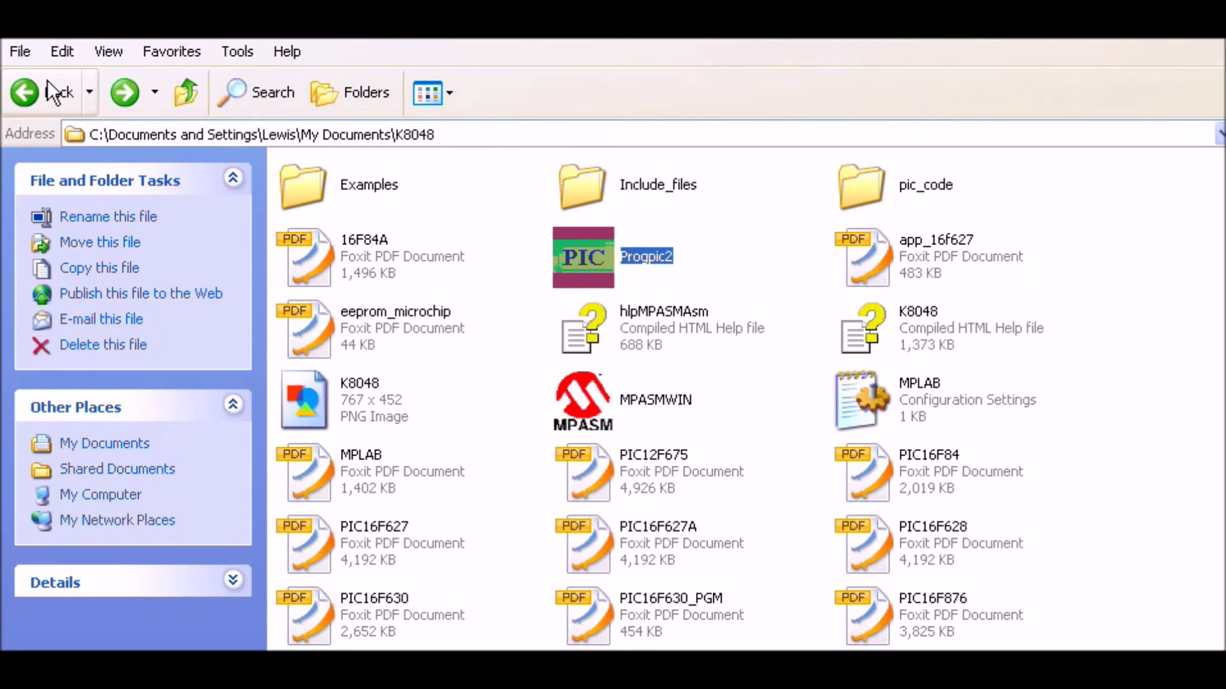
double_click(589, 255)
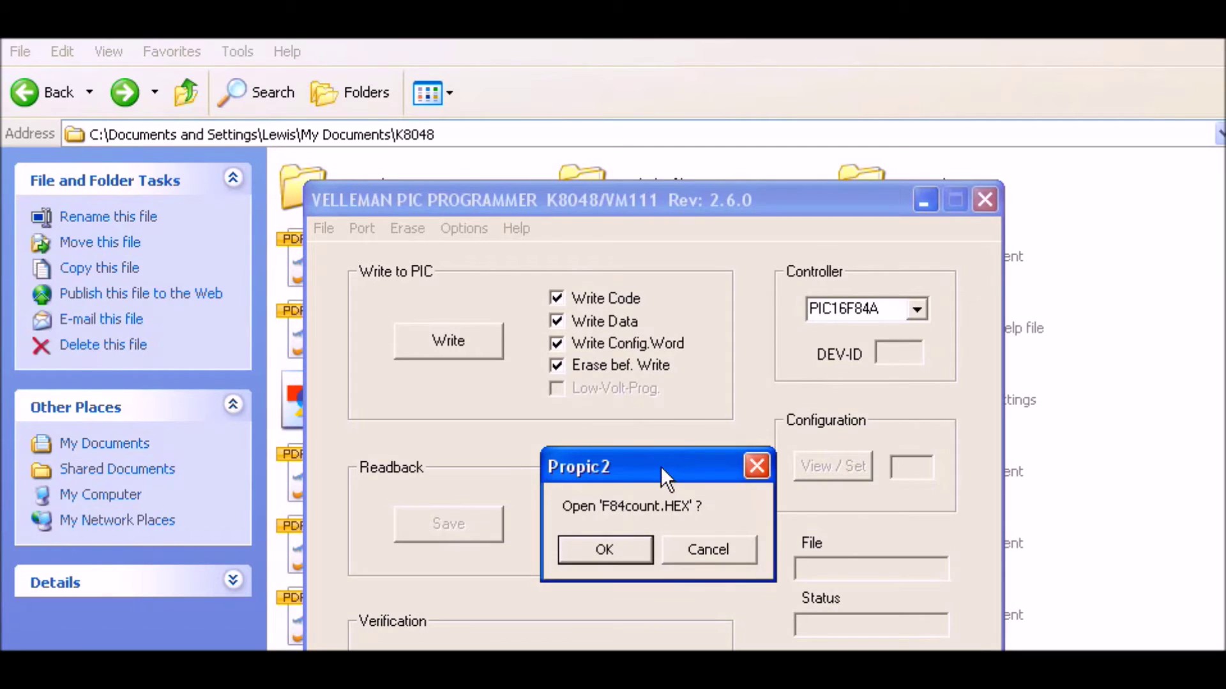
drag(661, 470, 596, 259)
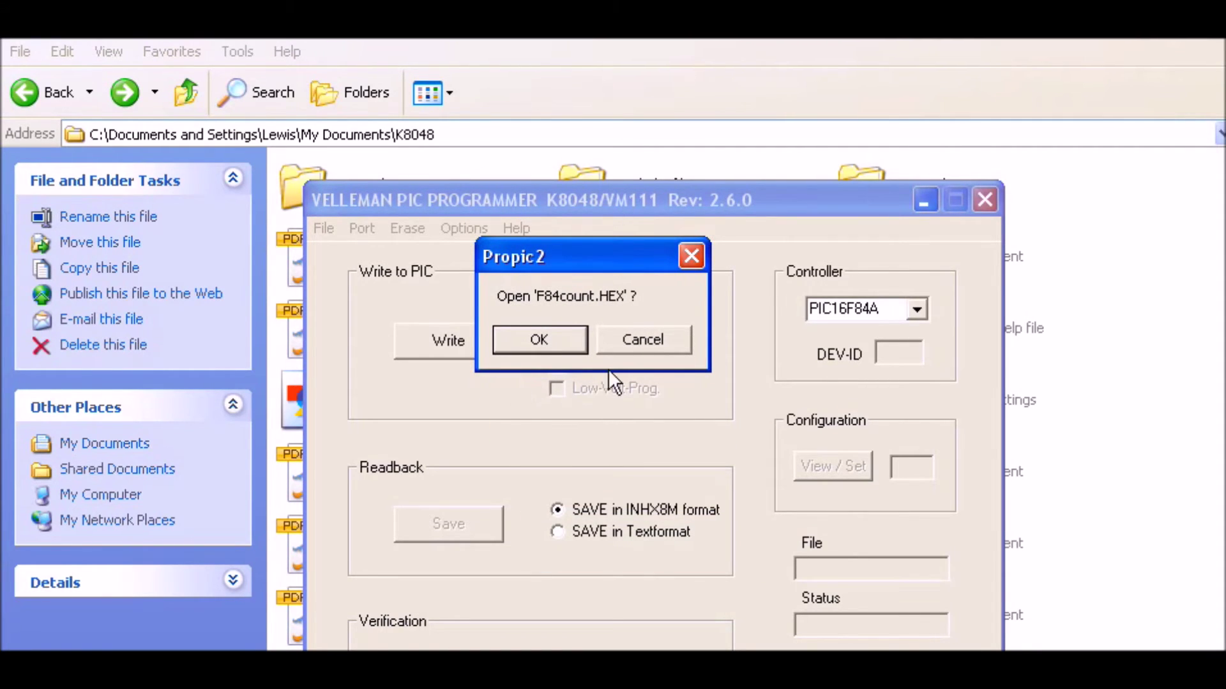
click(630, 336)
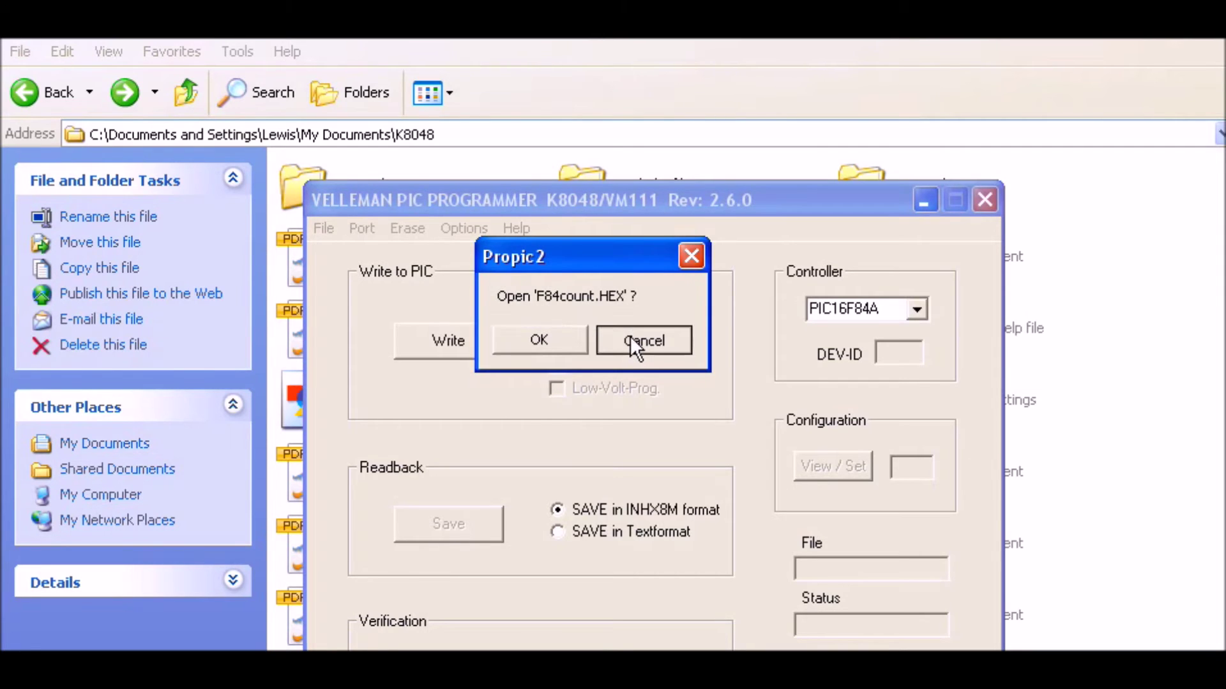
drag(586, 193, 509, 32)
Load F84count.HEX as an INHX8M HEX file, showing configuration word 3FF1
click(238, 64)
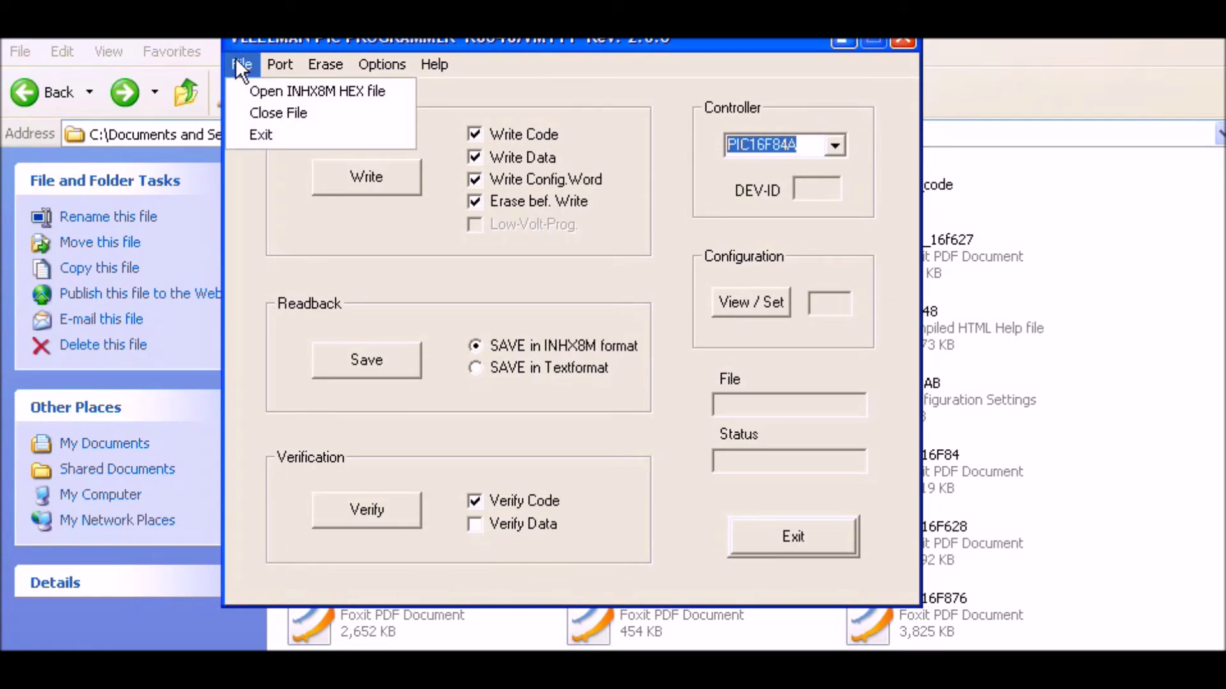
click(248, 89)
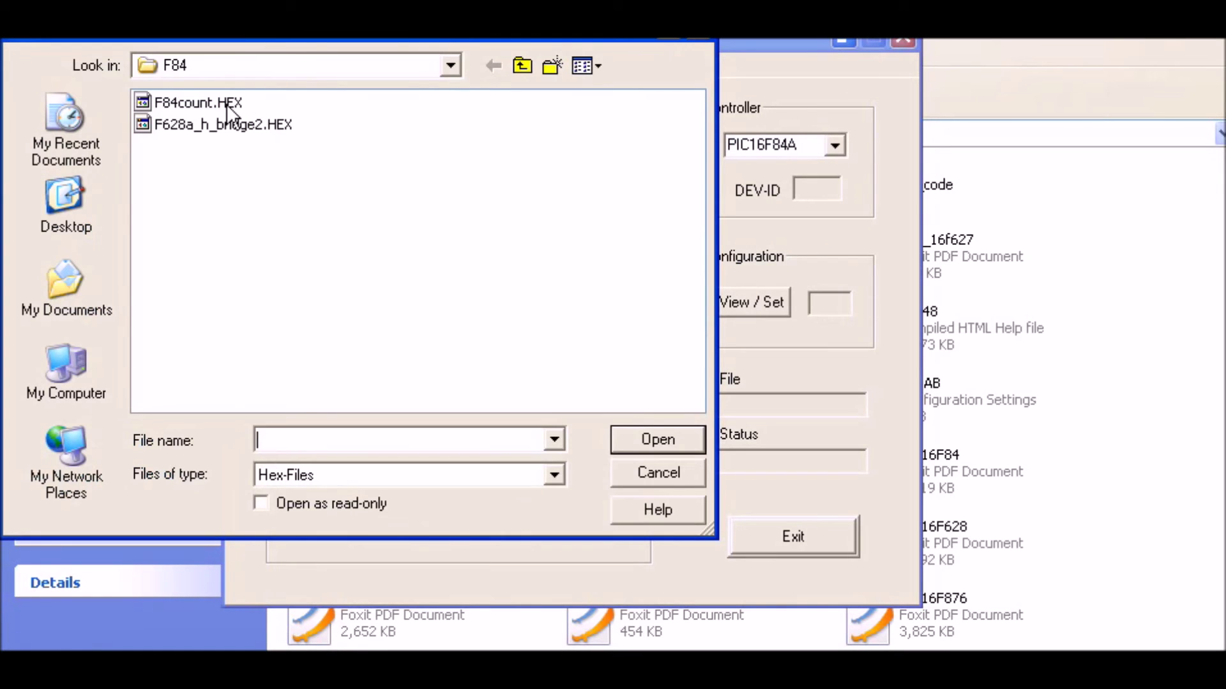
click(173, 101)
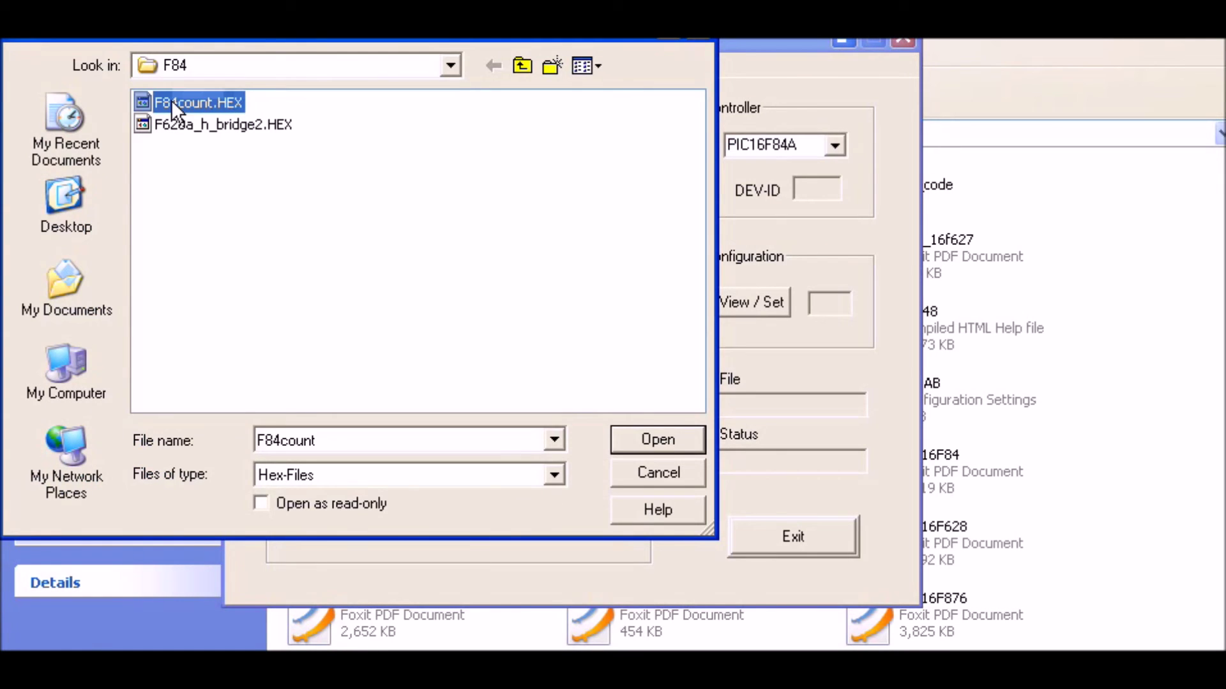
click(641, 439)
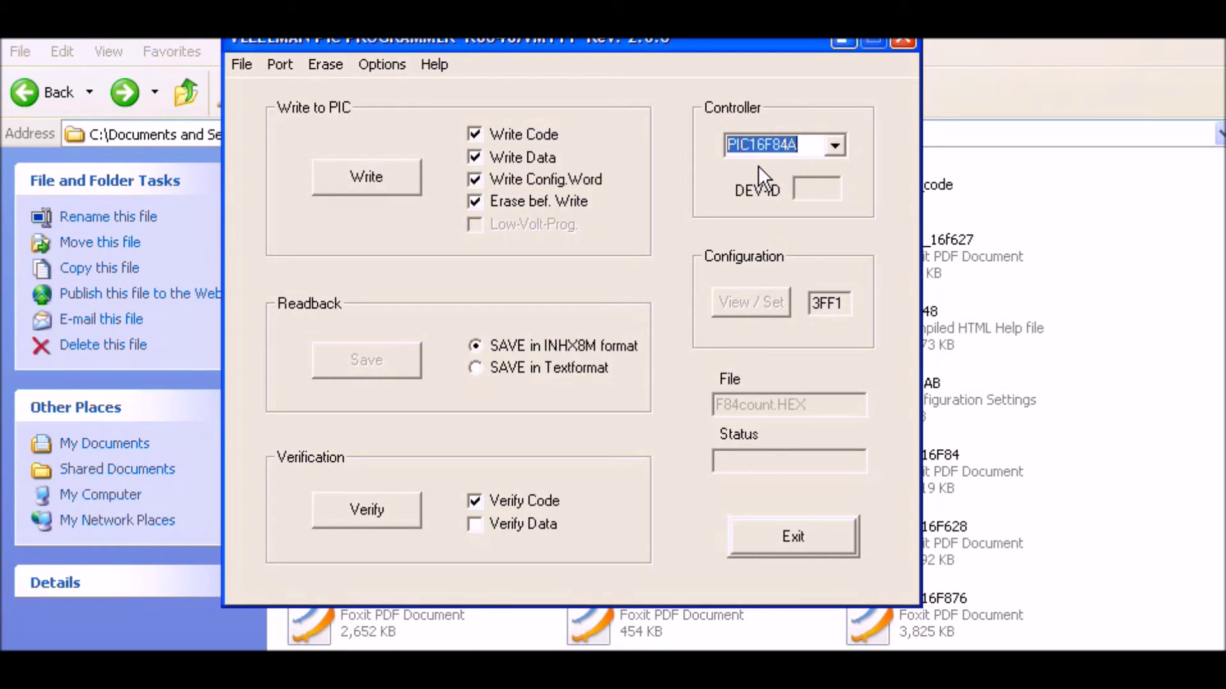
Write F84count.HEX to the PIC16F84A until the status shows OK, then check the Port menu
click(370, 175)
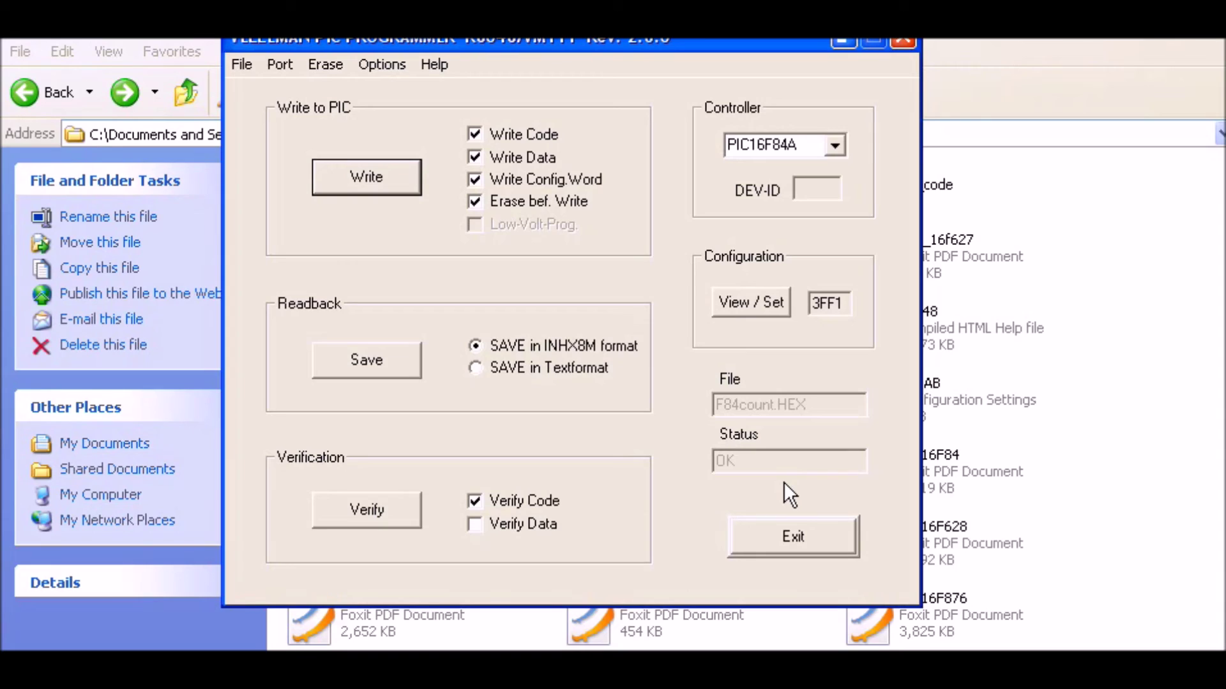
click(279, 65)
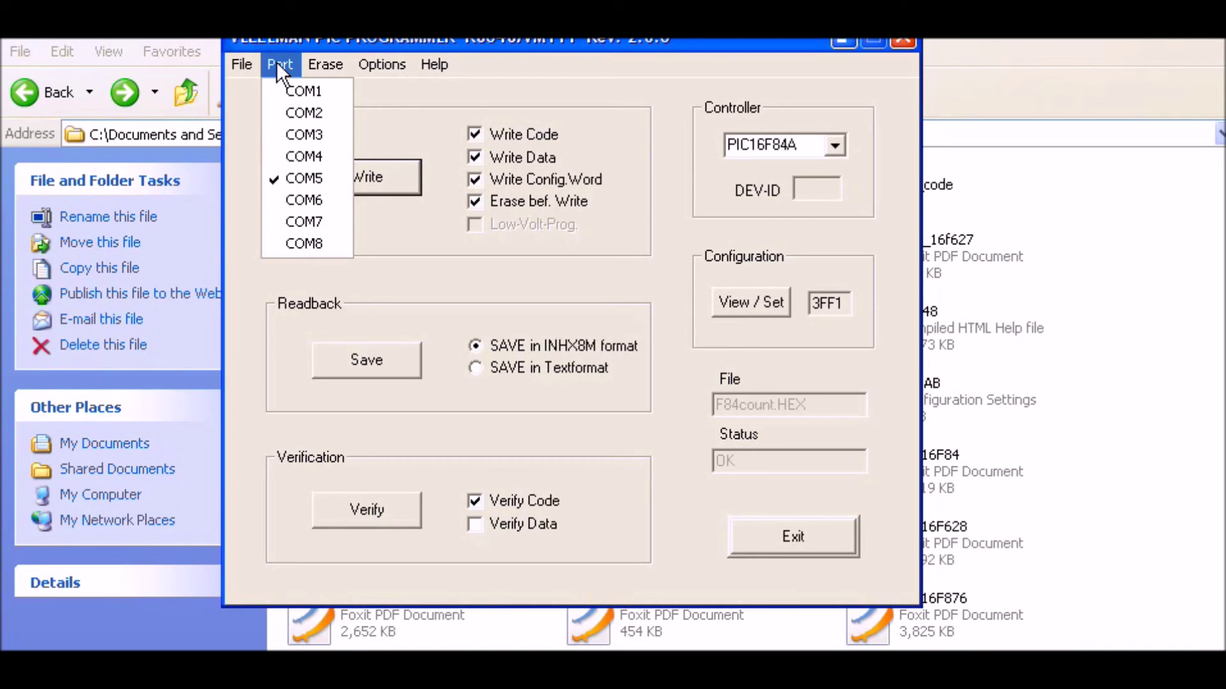
Close the Port menu with COM5 still selected
click(277, 61)
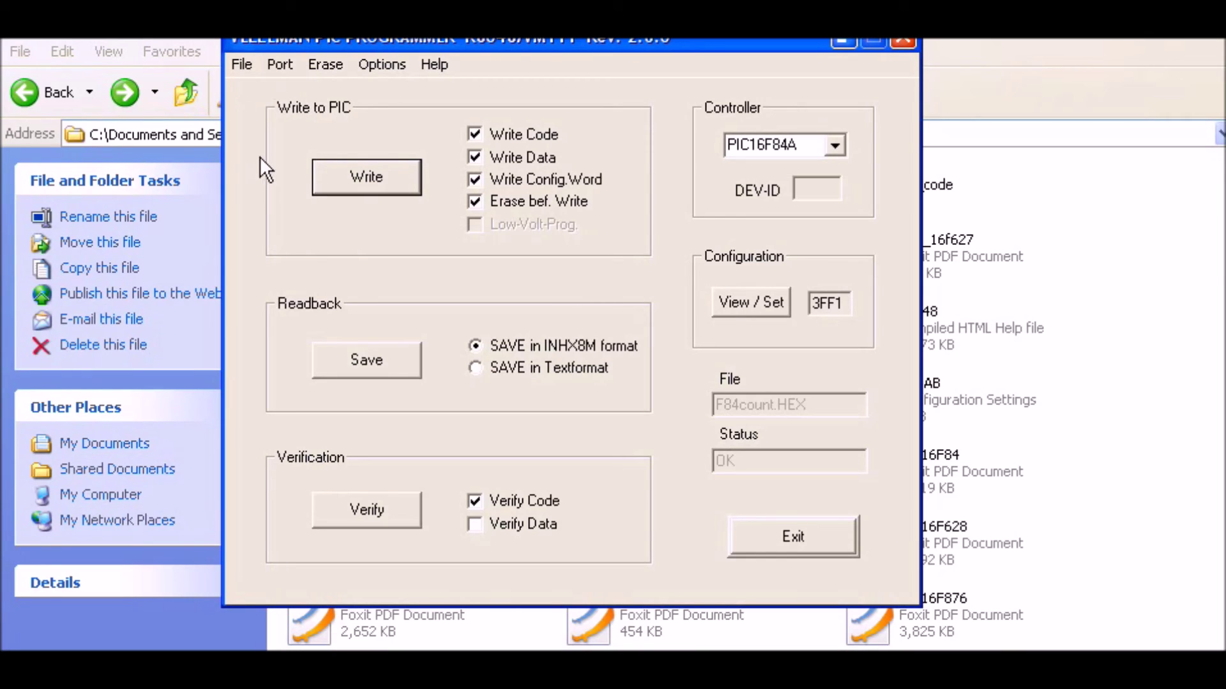